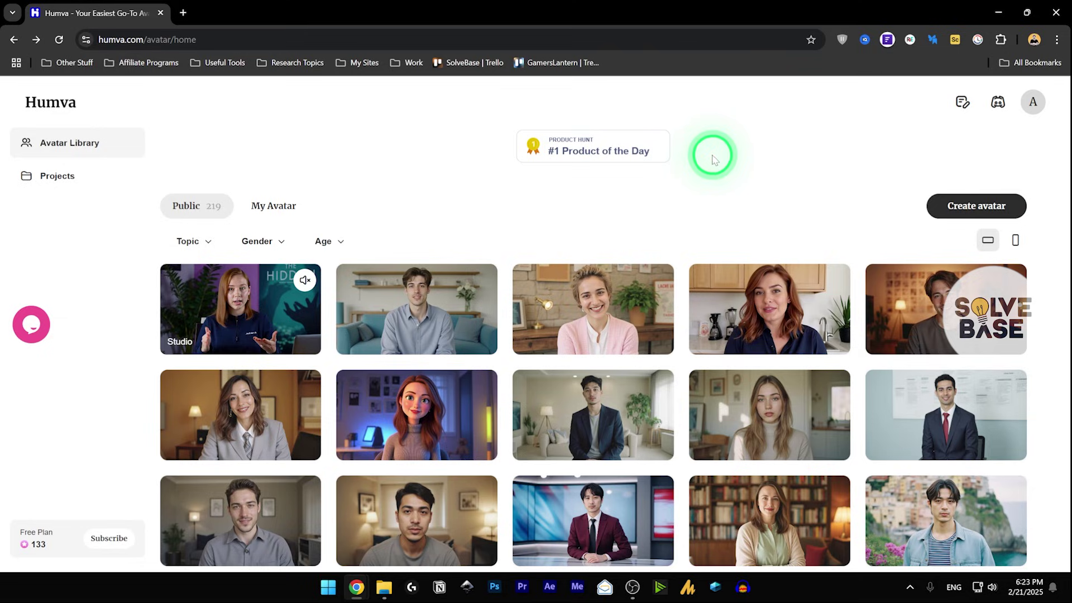
Browse the public avatar library and open the Studio avatar of the red-haired woman in a dark blue top in the editor
{"action": "scroll", "coordinate": [732, 262], "scroll_direction": "up", "scroll_amount": 2}
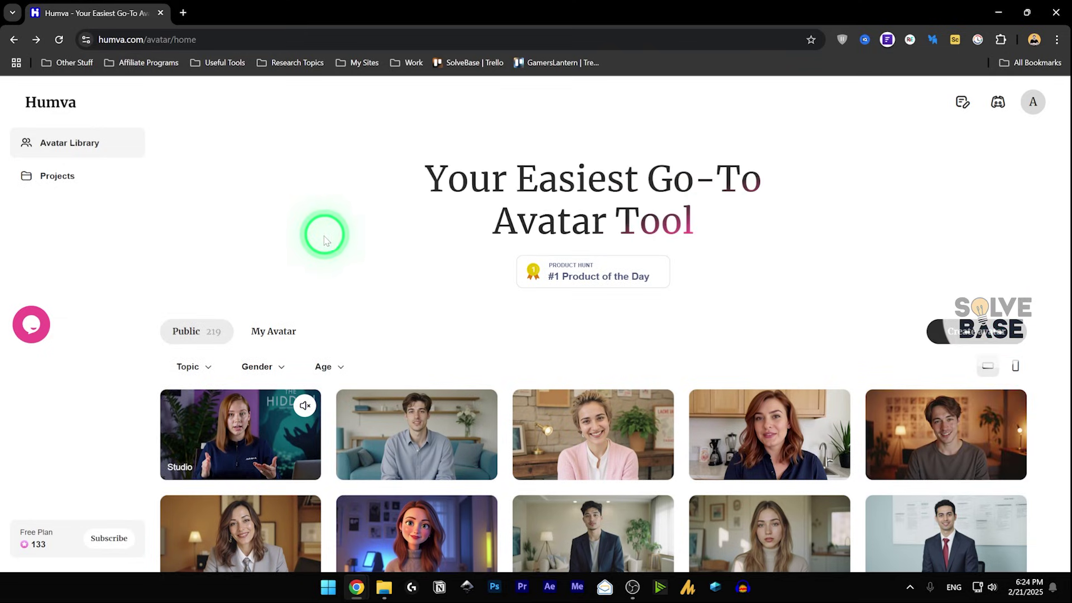
{"action": "scroll", "coordinate": [321, 233], "scroll_direction": "down", "scroll_amount": 1}
{"action": "scroll", "coordinate": [748, 255], "scroll_direction": "down", "scroll_amount": 1}
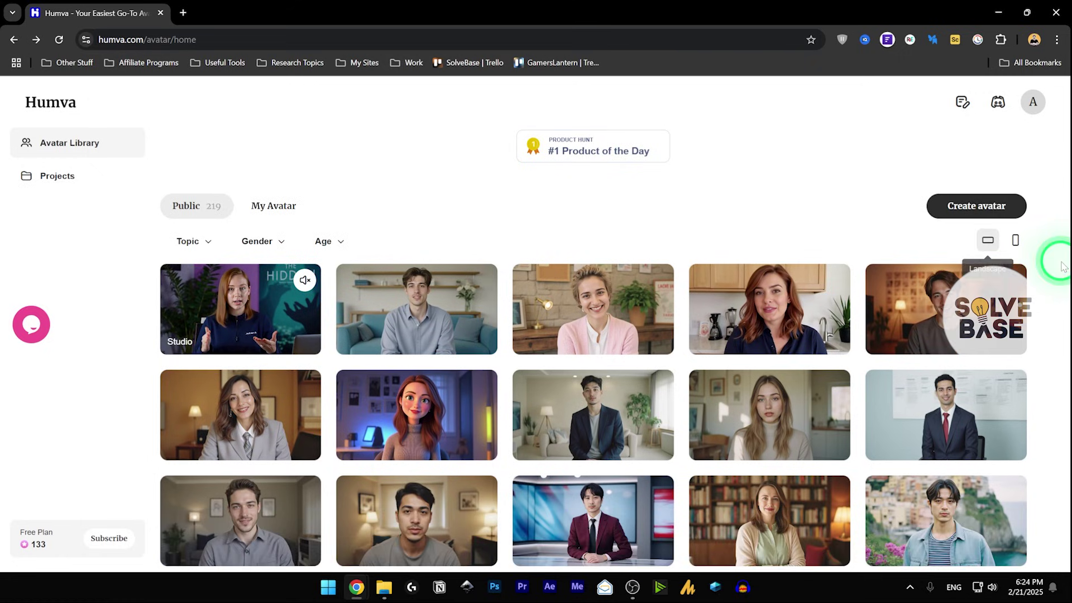
{"action": "scroll", "coordinate": [1054, 259], "scroll_direction": "down", "scroll_amount": 3}
{"action": "scroll", "coordinate": [1064, 276], "scroll_direction": "up", "scroll_amount": 3}
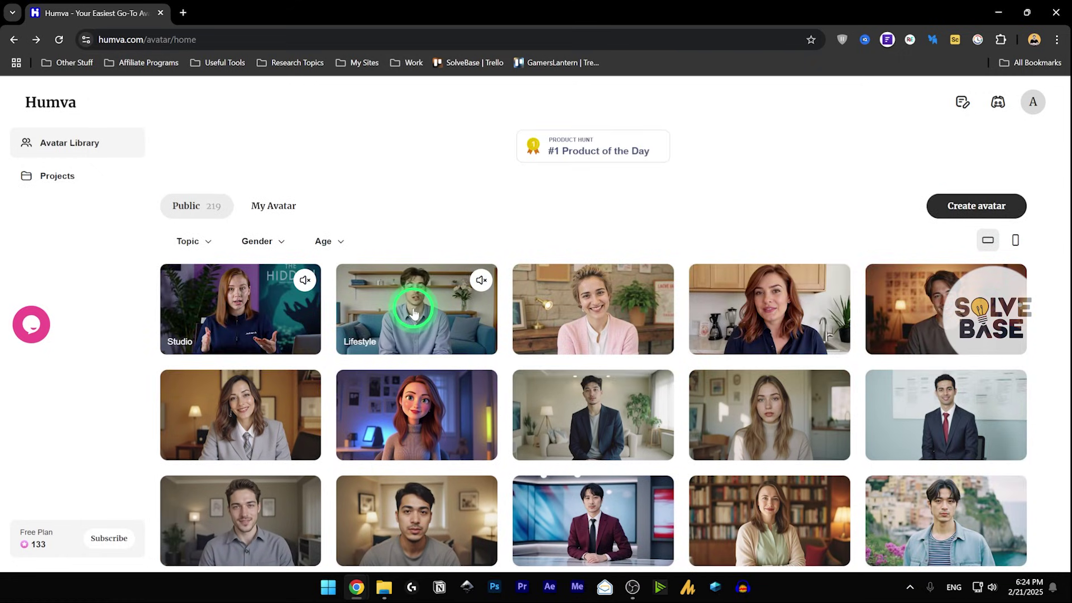
{"action": "left_click", "coordinate": [242, 317]}
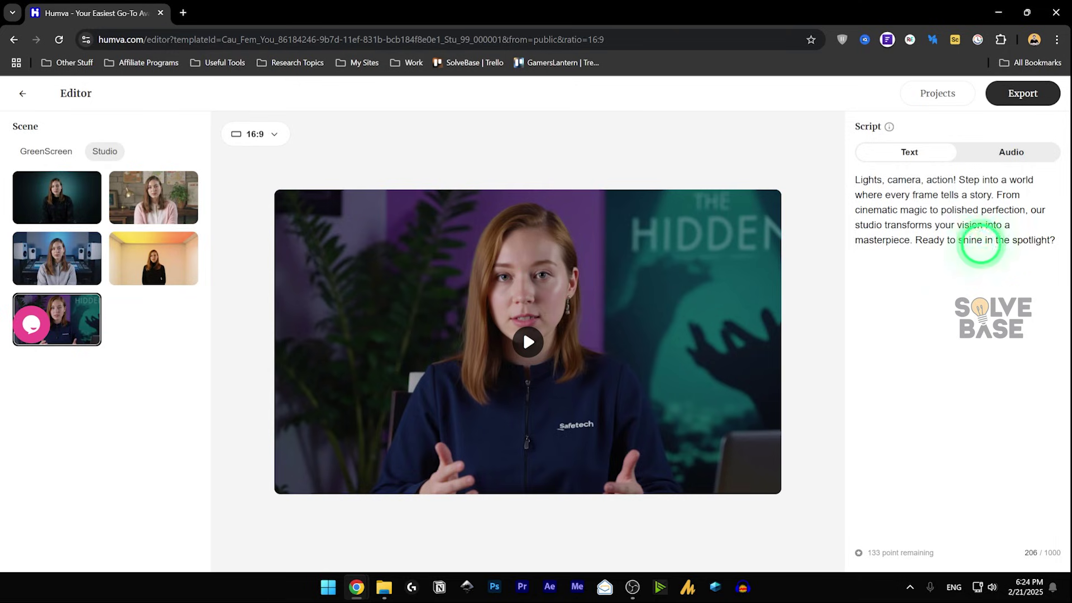
{"action": "left_click_drag", "start_coordinate": [1055, 241], "coordinate": [855, 180]}
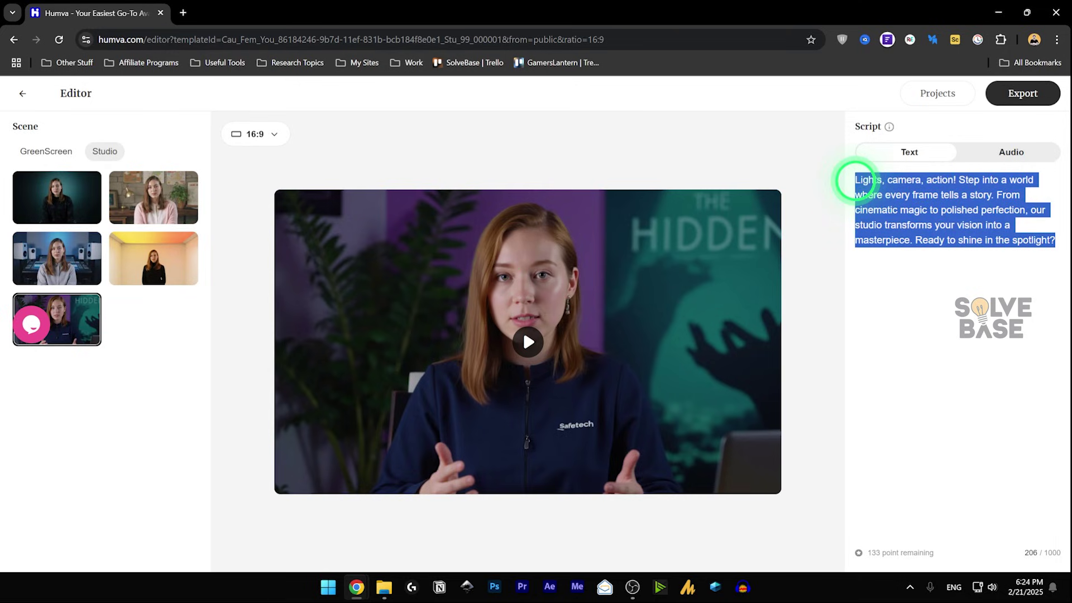
{"action": "type", "text": "a"}
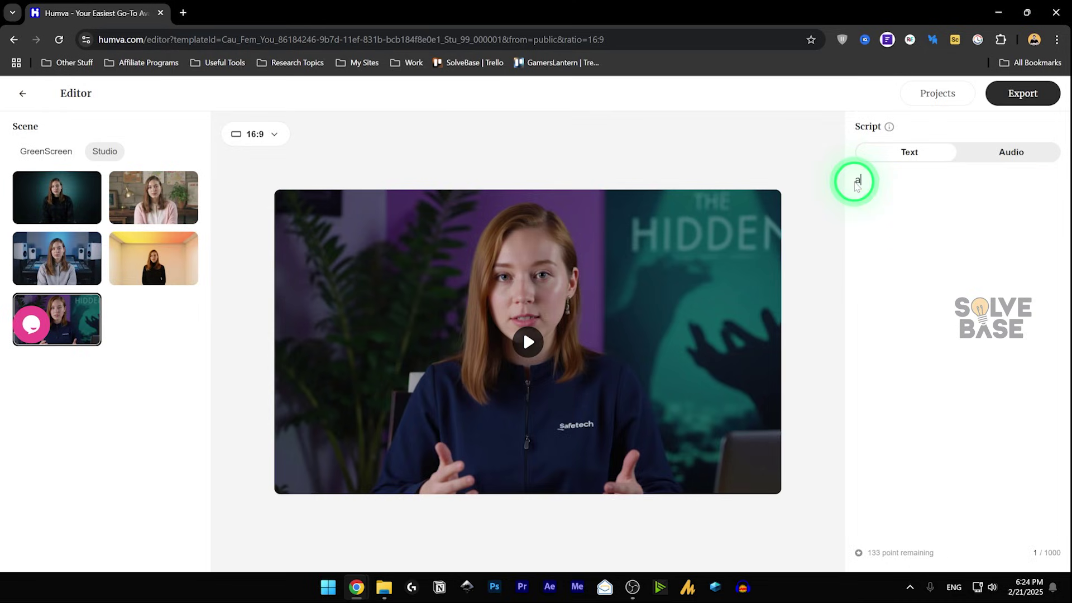
{"action": "key", "text": "ctrl+z"}
{"action": "left_click", "coordinate": [981, 168]}
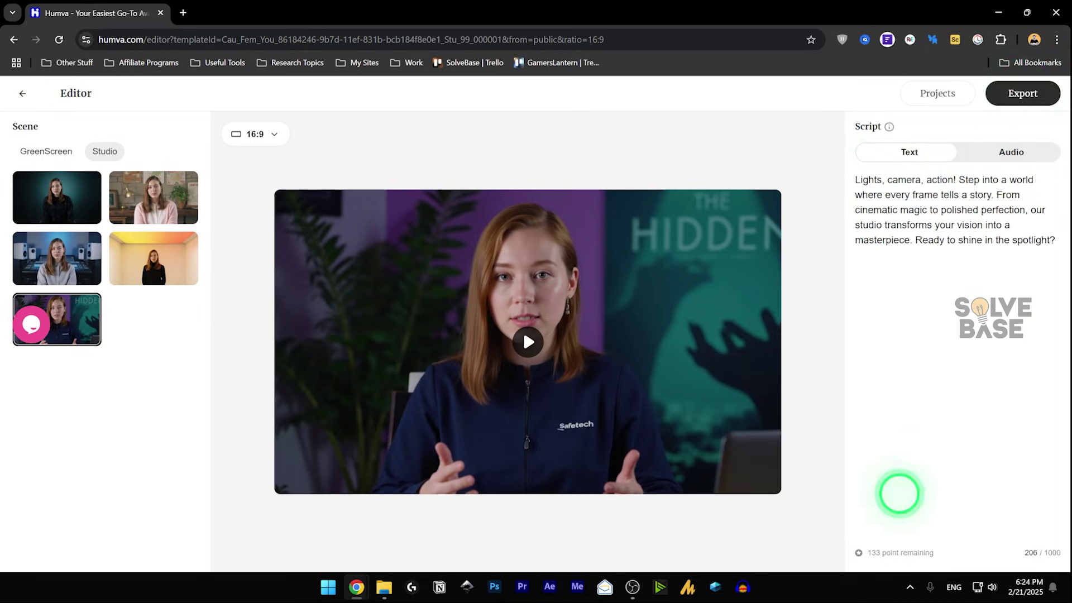
Check the estimated point cost and shorten the script to "Lights, camera, action! Step into a world where every frame tells a story."
{"action": "mouse_move", "coordinate": [871, 553]}
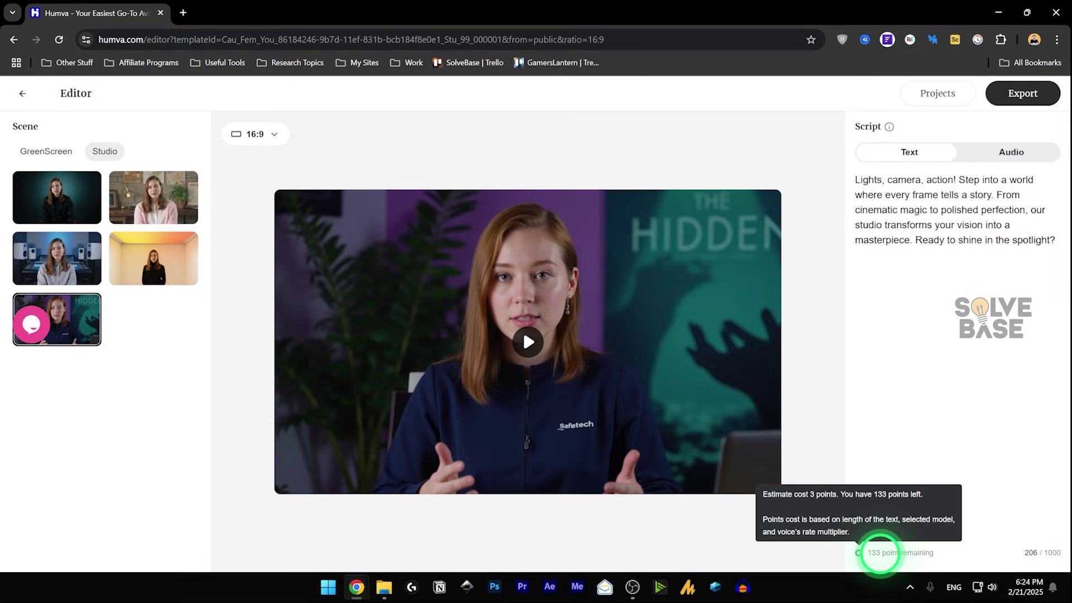
{"action": "left_click", "coordinate": [997, 194]}
{"action": "key", "text": "ctrl+shift+End"}
{"action": "key", "text": "Delete"}
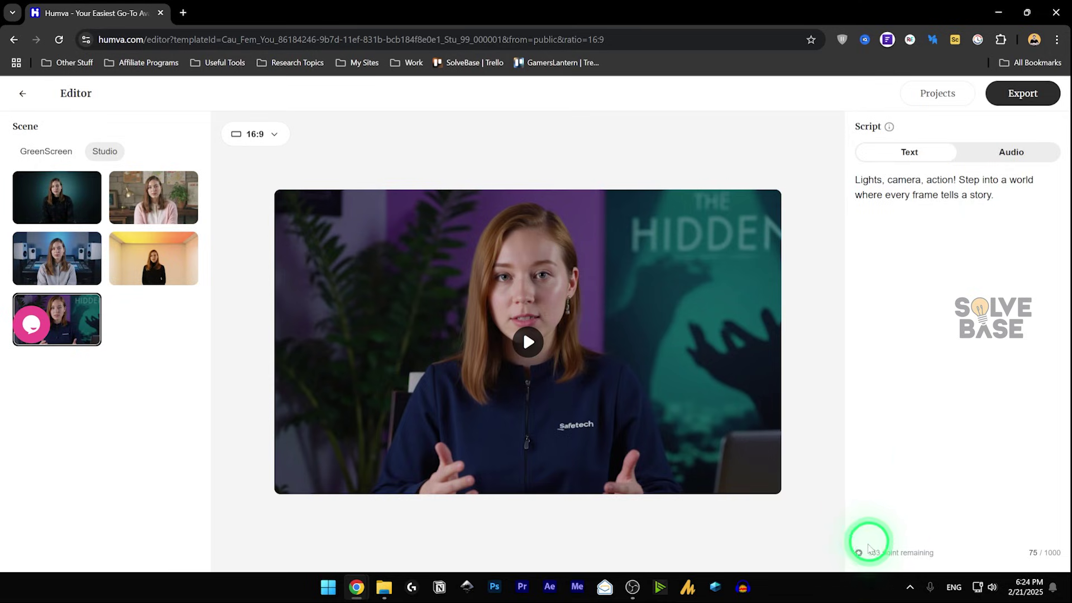
{"action": "left_click", "coordinate": [994, 257]}
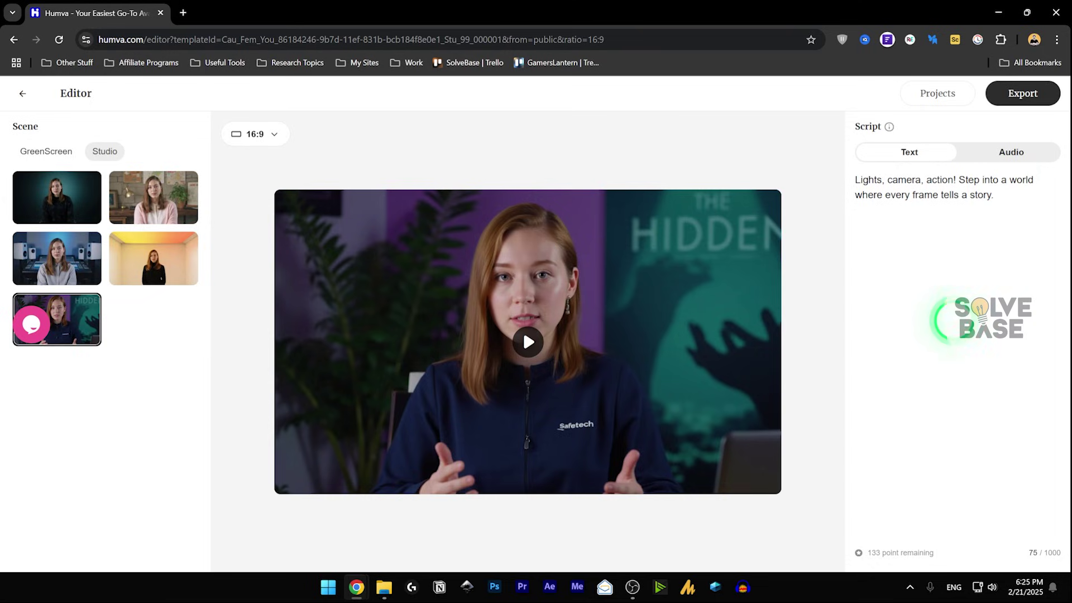
Inspect the audio upload option for the script and play the avatar's preview video with the text script active
{"action": "left_click", "coordinate": [1028, 153]}
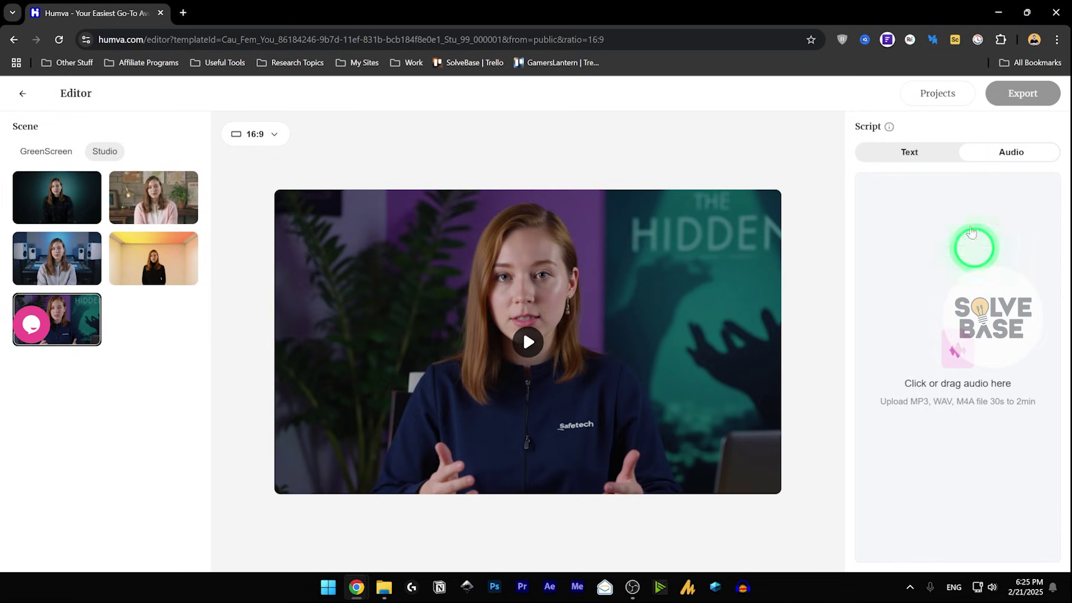
{"action": "left_click", "coordinate": [915, 152]}
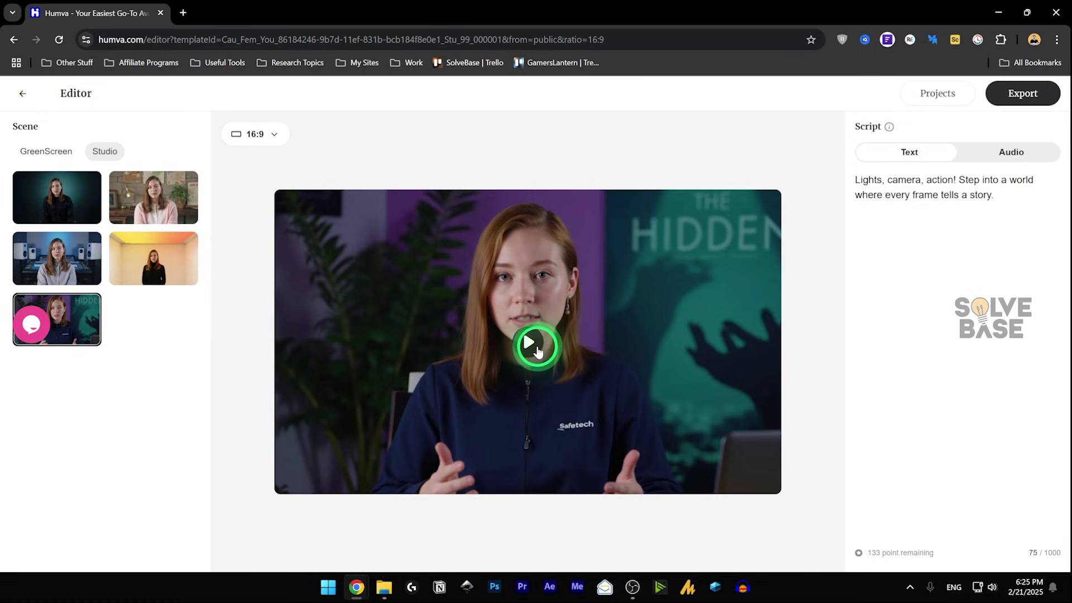
{"action": "left_click", "coordinate": [537, 350]}
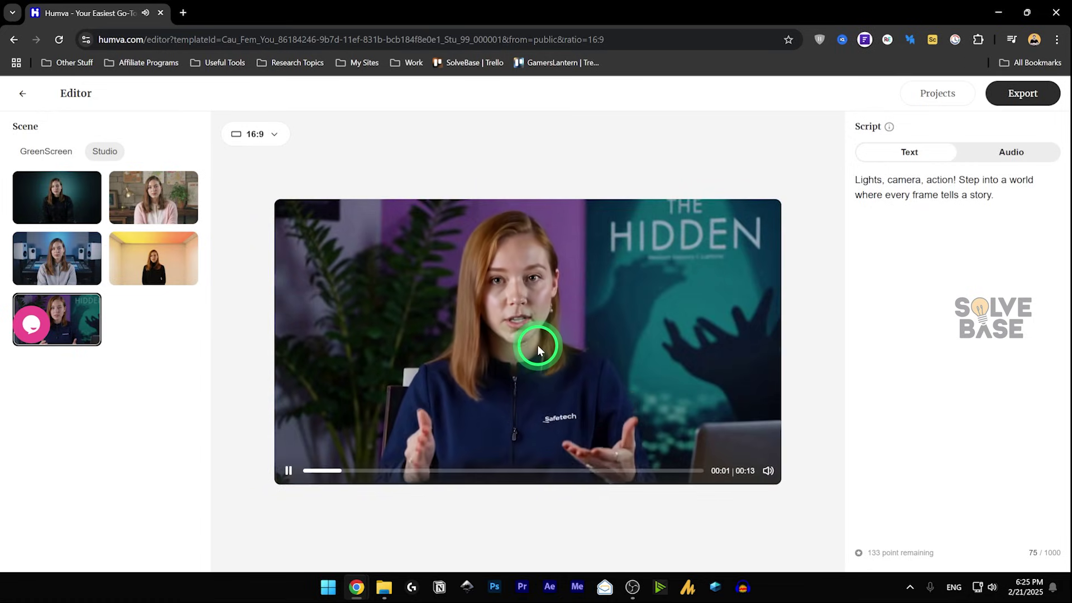
{"action": "mouse_move", "coordinate": [769, 481]}
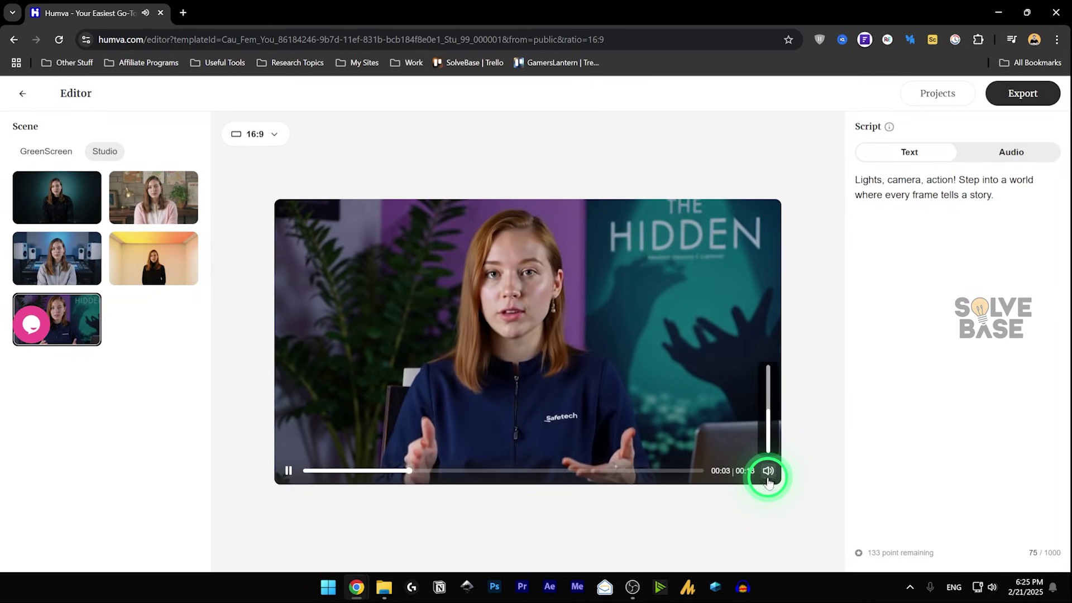
{"action": "left_click", "coordinate": [627, 415]}
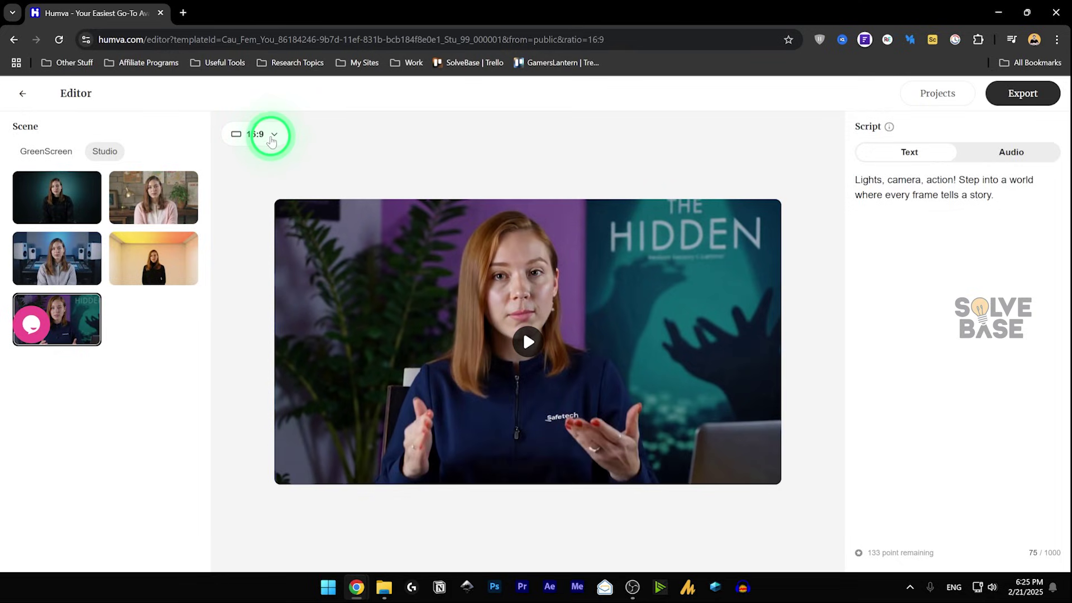
Try the 9:16 aspect ratio for the avatar video and return it to 16:9
{"action": "left_click", "coordinate": [272, 136]}
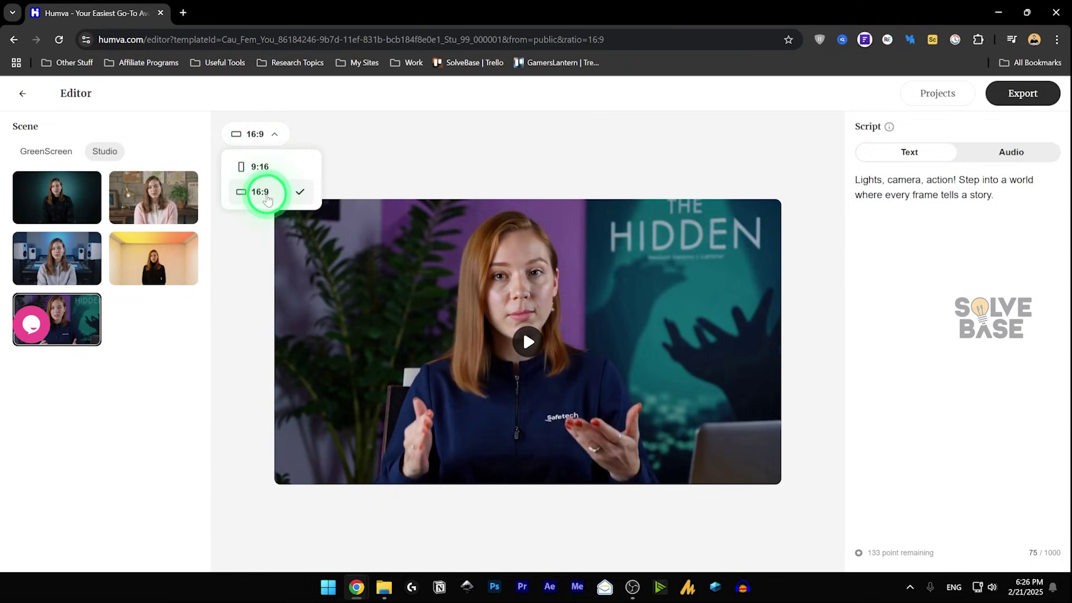
{"action": "left_click", "coordinate": [264, 167]}
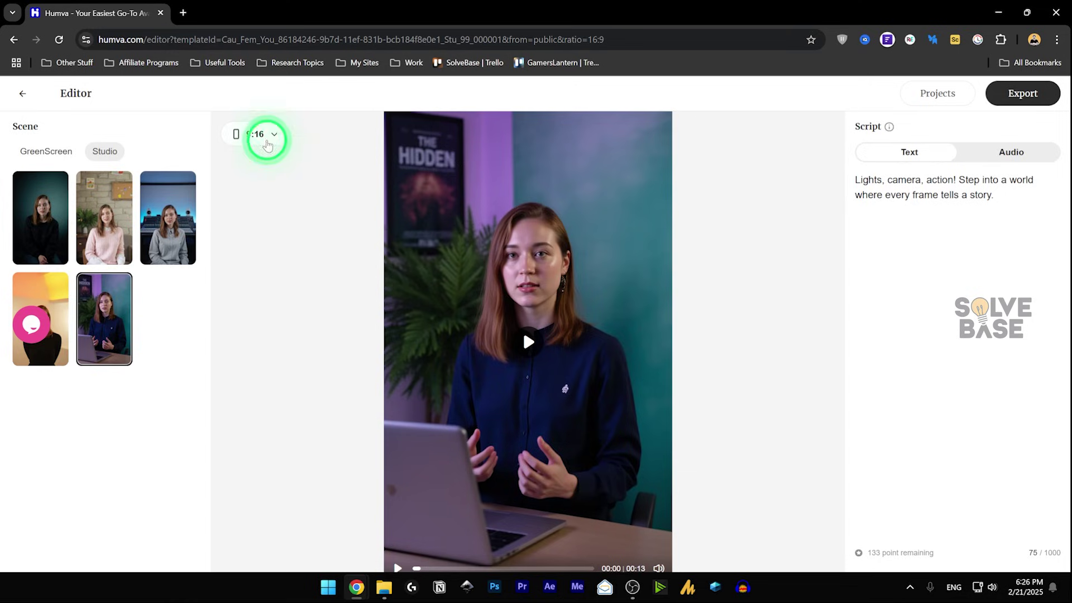
{"action": "left_click", "coordinate": [266, 135]}
{"action": "left_click", "coordinate": [266, 192]}
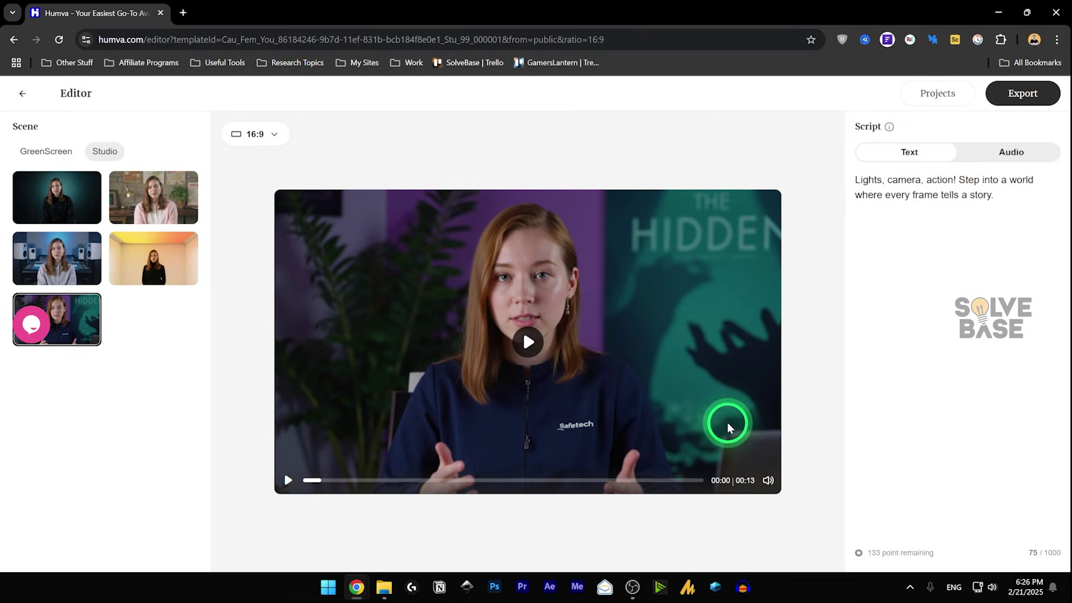
Set the aspect ratio to 9:16 and try the Studio scenes with the mixing console and the orange-yellow backdrop
{"action": "left_click", "coordinate": [255, 134]}
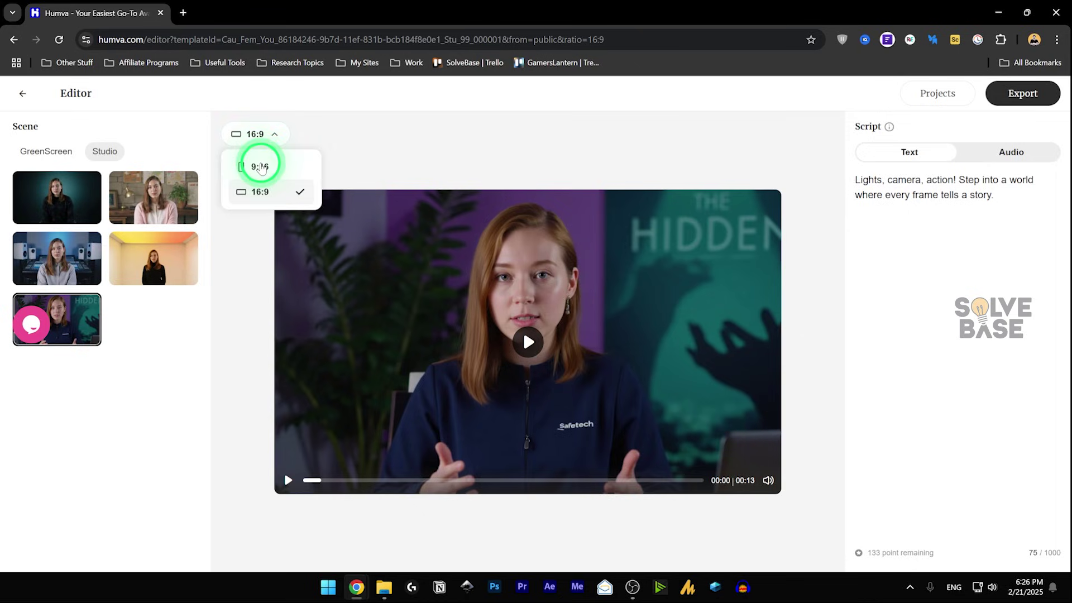
{"action": "left_click", "coordinate": [260, 163]}
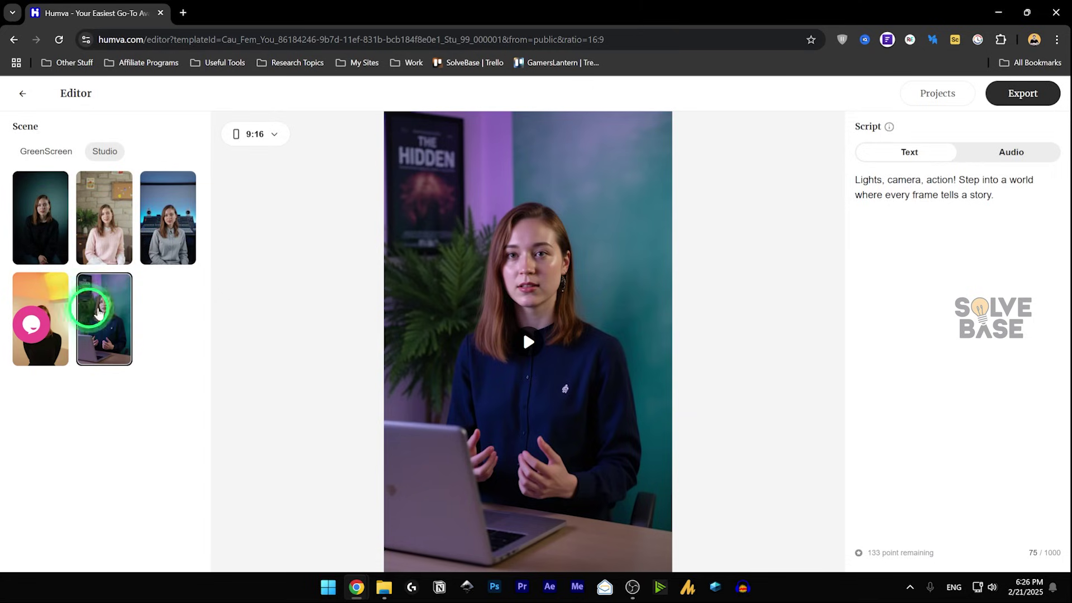
{"action": "left_click", "coordinate": [171, 235]}
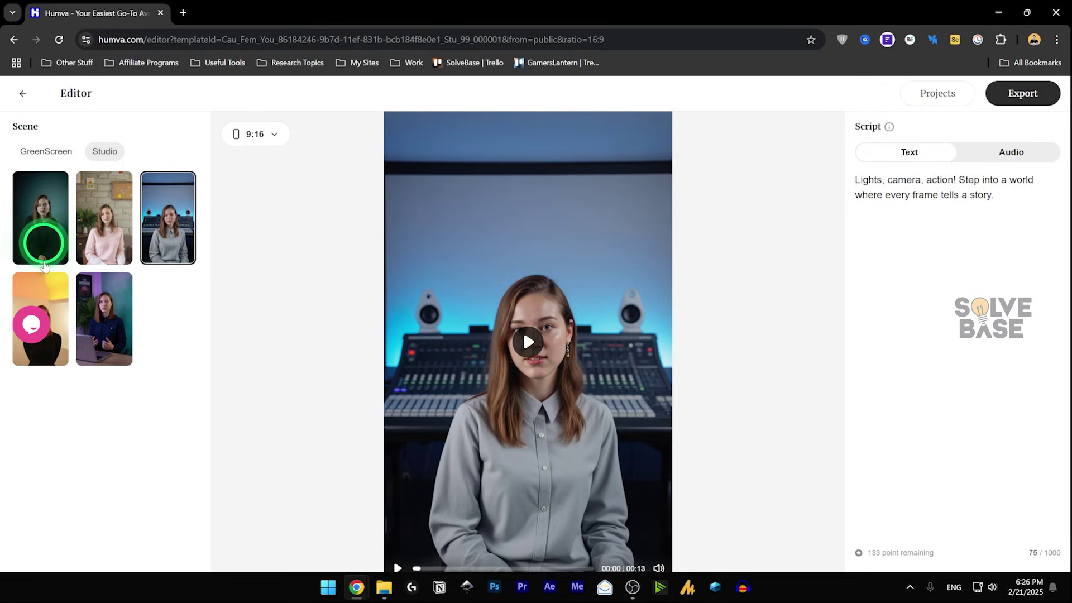
{"action": "left_click", "coordinate": [74, 302]}
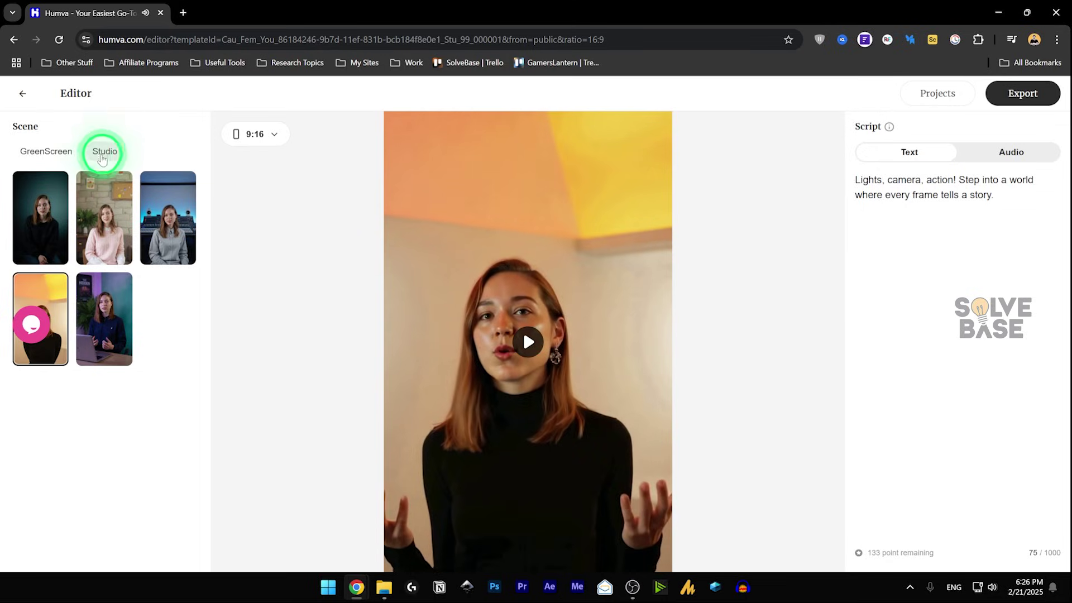
Change the scene to the GreenScreen version of the avatar standing in the olive jacket
{"action": "left_click", "coordinate": [47, 154]}
{"action": "left_click", "coordinate": [49, 213]}
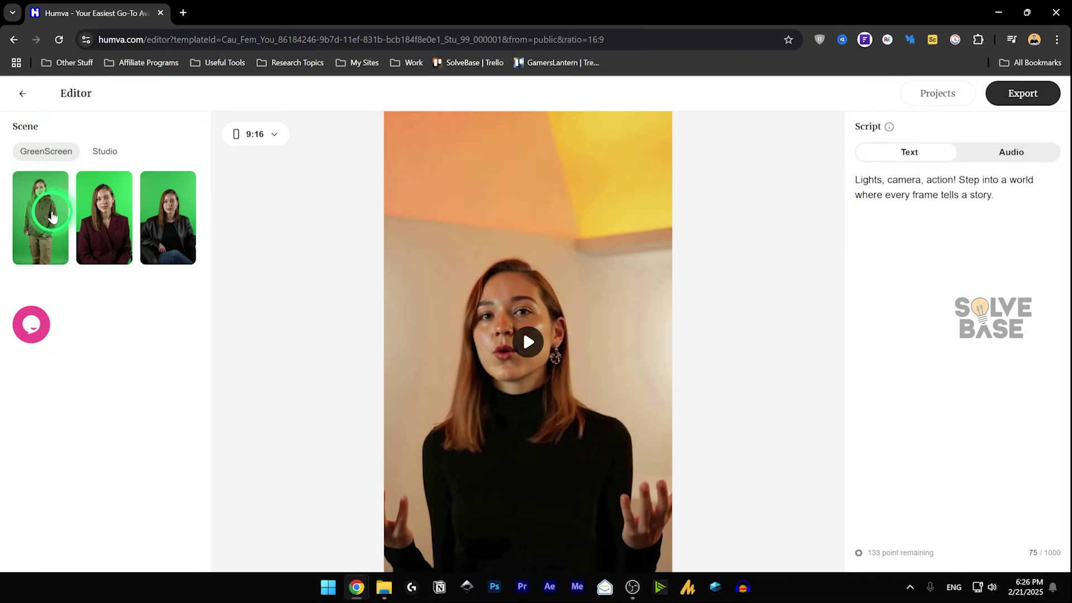
{"action": "left_click", "coordinate": [268, 244]}
{"action": "left_click", "coordinate": [438, 180]}
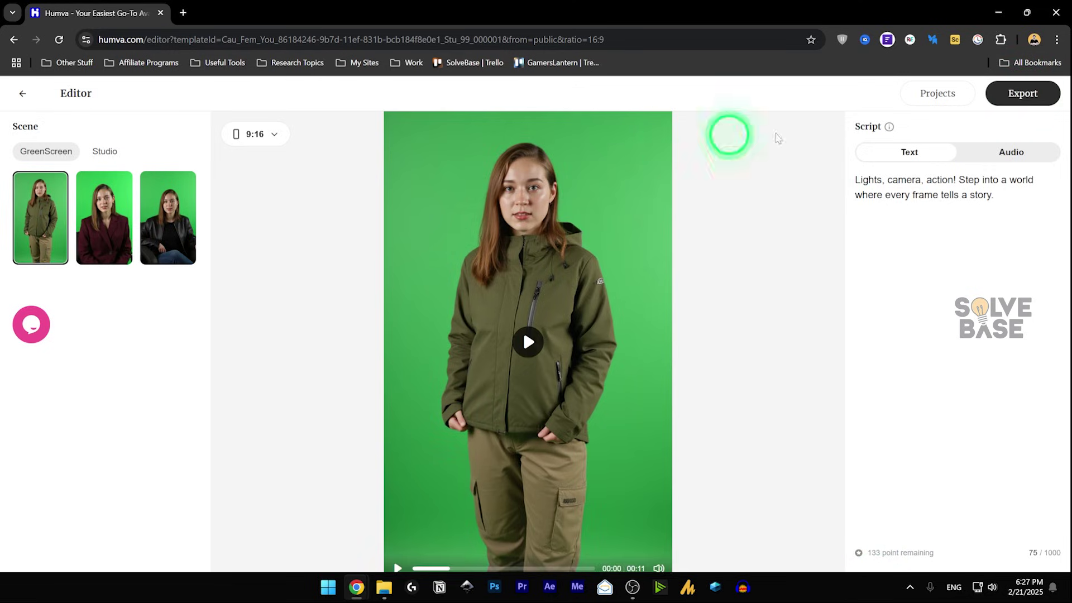
Look over the recent projects and open the full project list
{"action": "left_click", "coordinate": [938, 95]}
{"action": "mouse_move", "coordinate": [892, 154]}
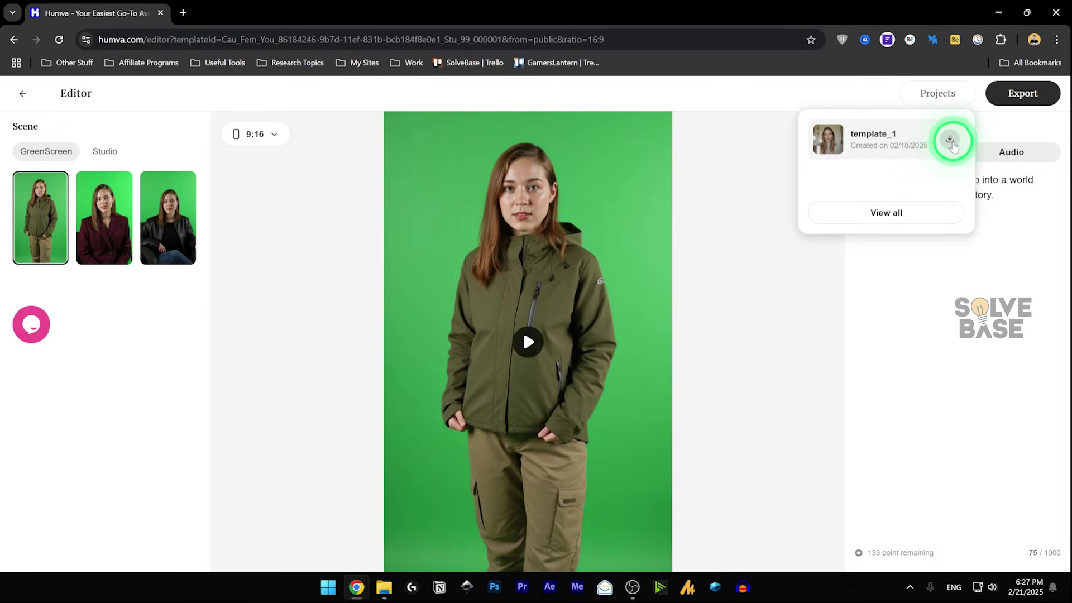
{"action": "left_click", "coordinate": [891, 218]}
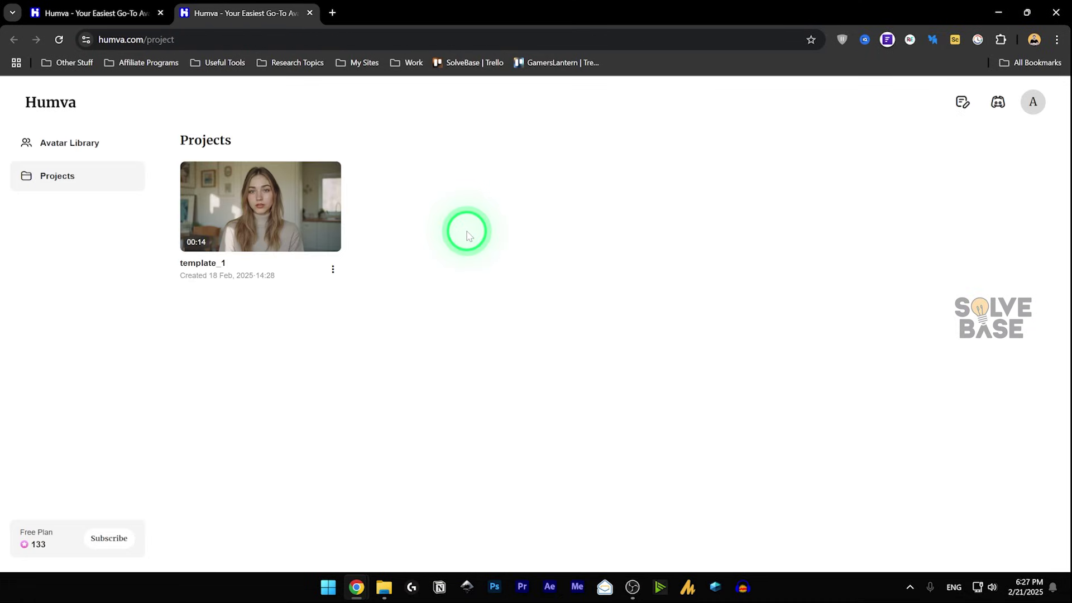
Open the template_1 project and play the start of its video
{"action": "left_click", "coordinate": [259, 191]}
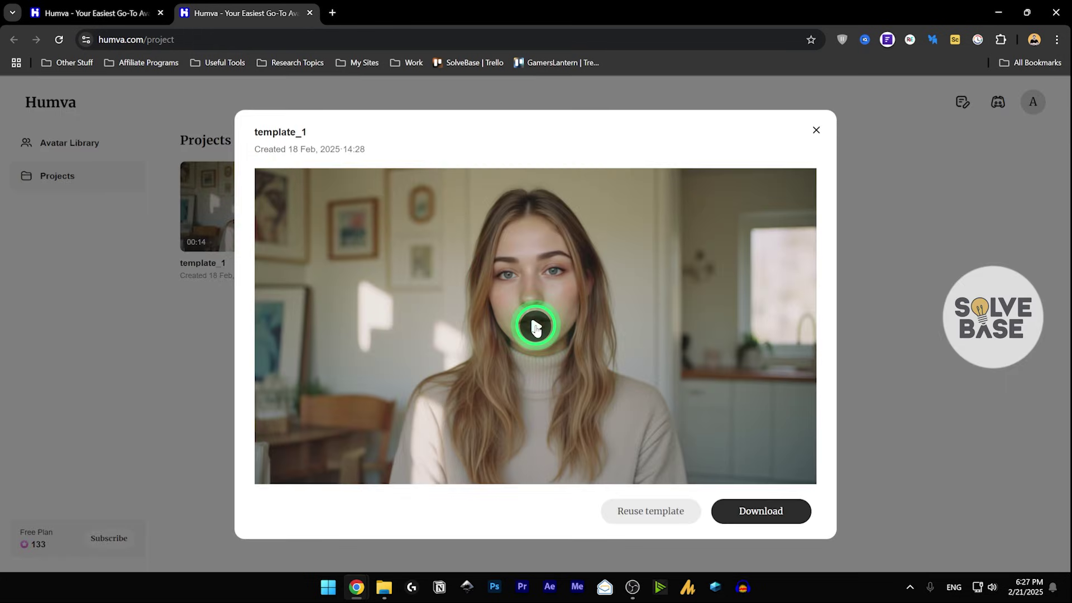
{"action": "left_click", "coordinate": [535, 326]}
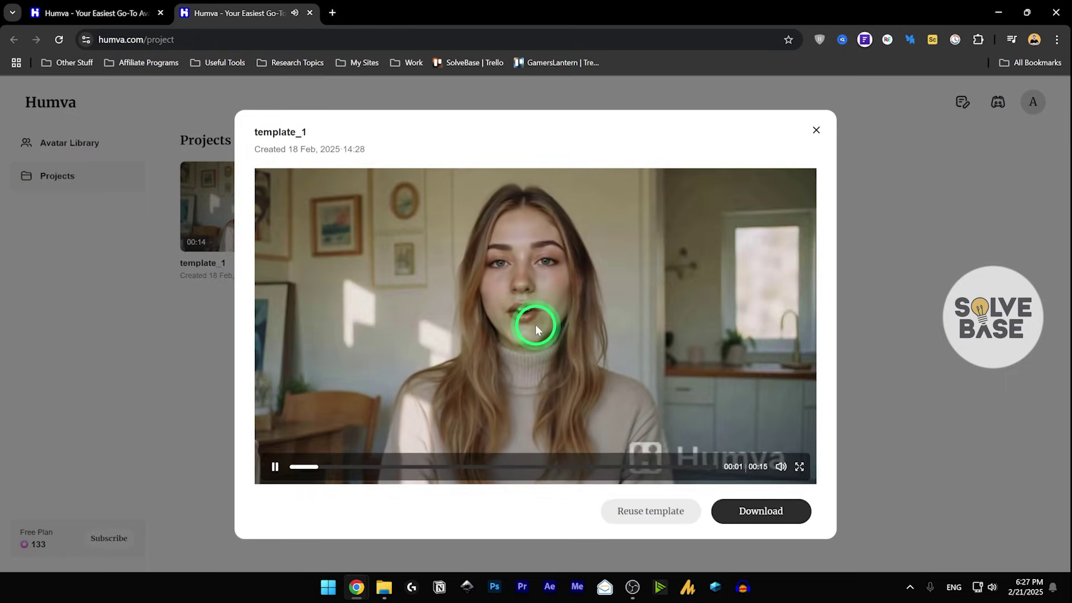
{"action": "left_click", "coordinate": [274, 466]}
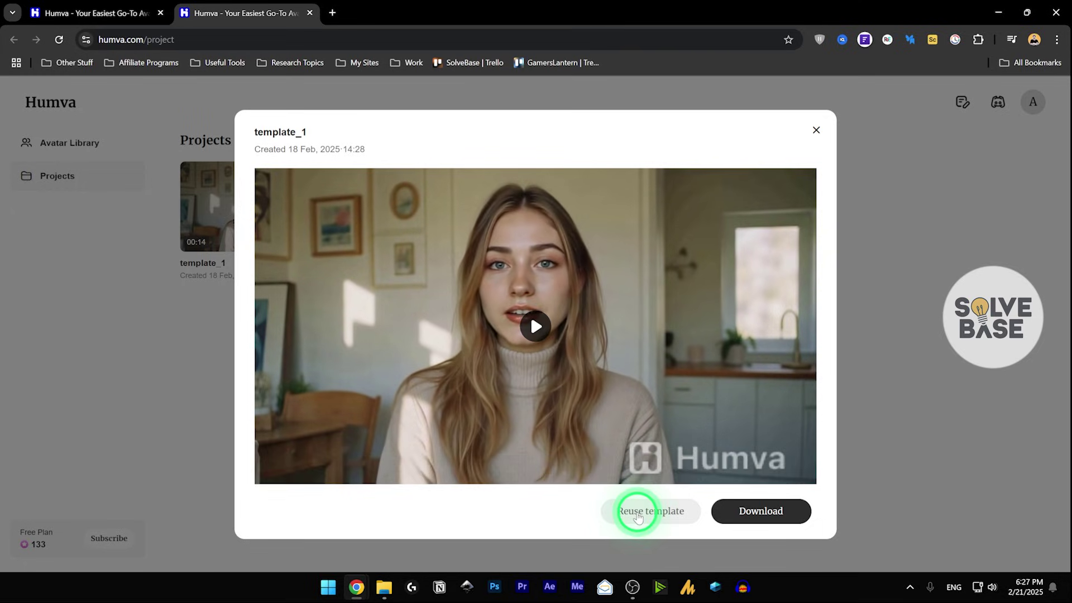
Download the template_1 video and close its preview
{"action": "left_click", "coordinate": [757, 518]}
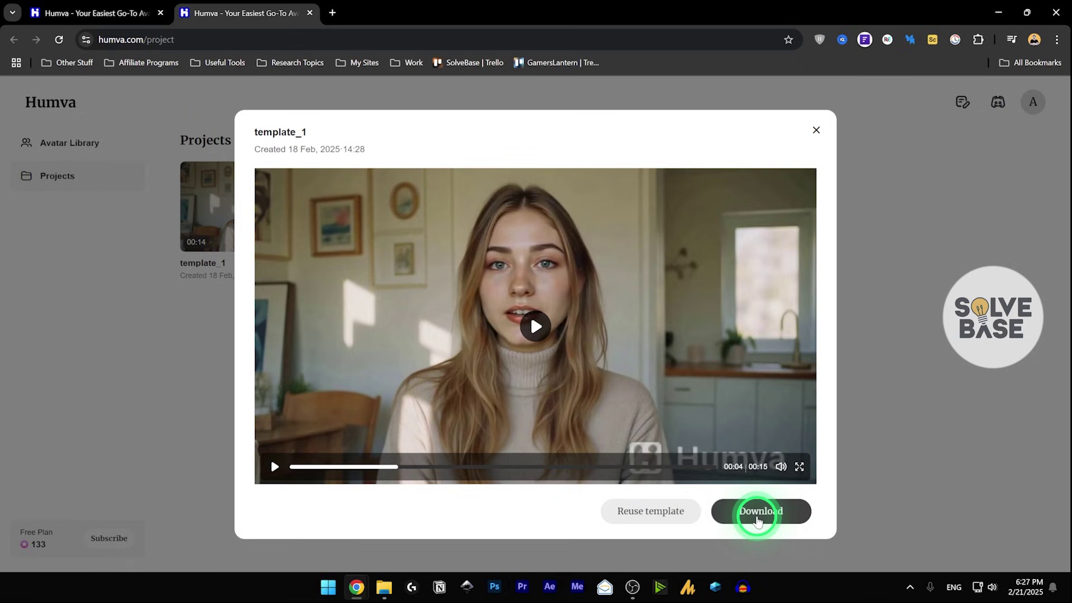
{"action": "left_click", "coordinate": [929, 89]}
{"action": "left_click_drag", "start_coordinate": [929, 89], "coordinate": [913, 75]}
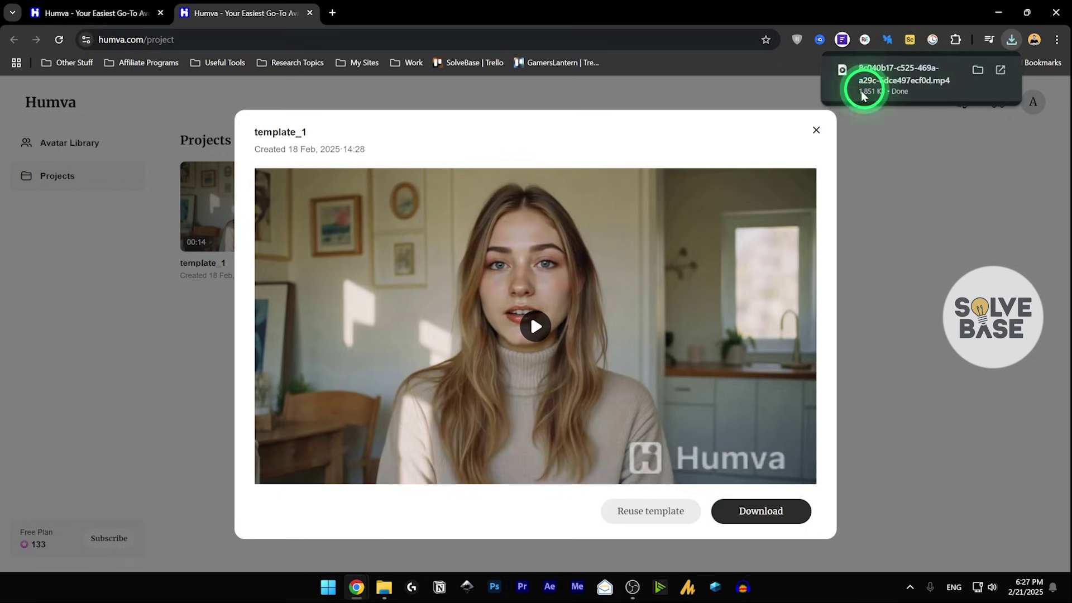
{"action": "left_click", "coordinate": [817, 131]}
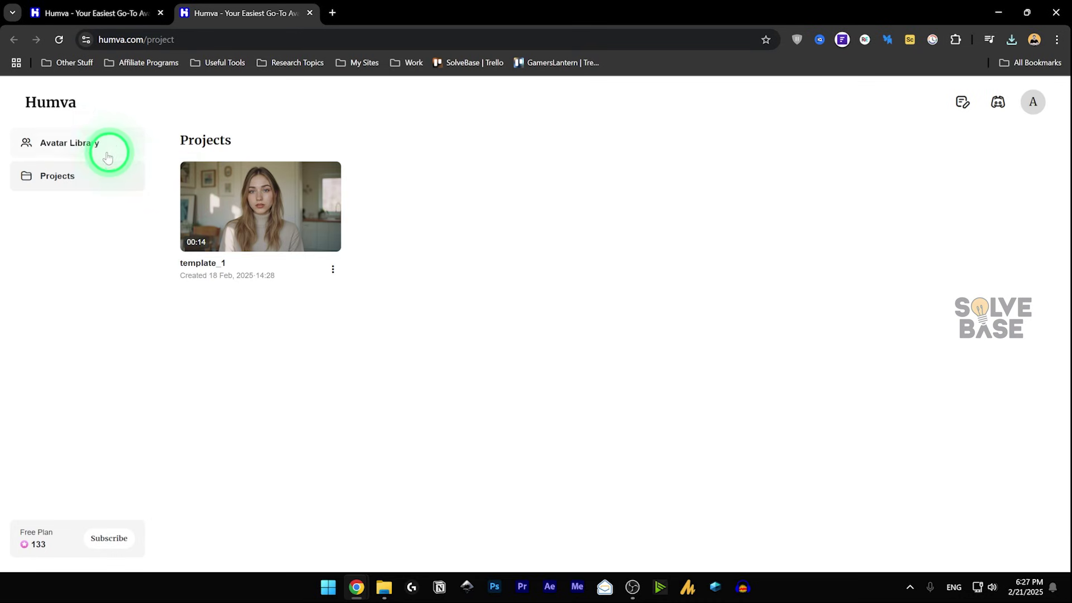
Return to the avatar library, view the personal avatars, and open the form for creating a custom avatar
{"action": "left_click", "coordinate": [72, 143]}
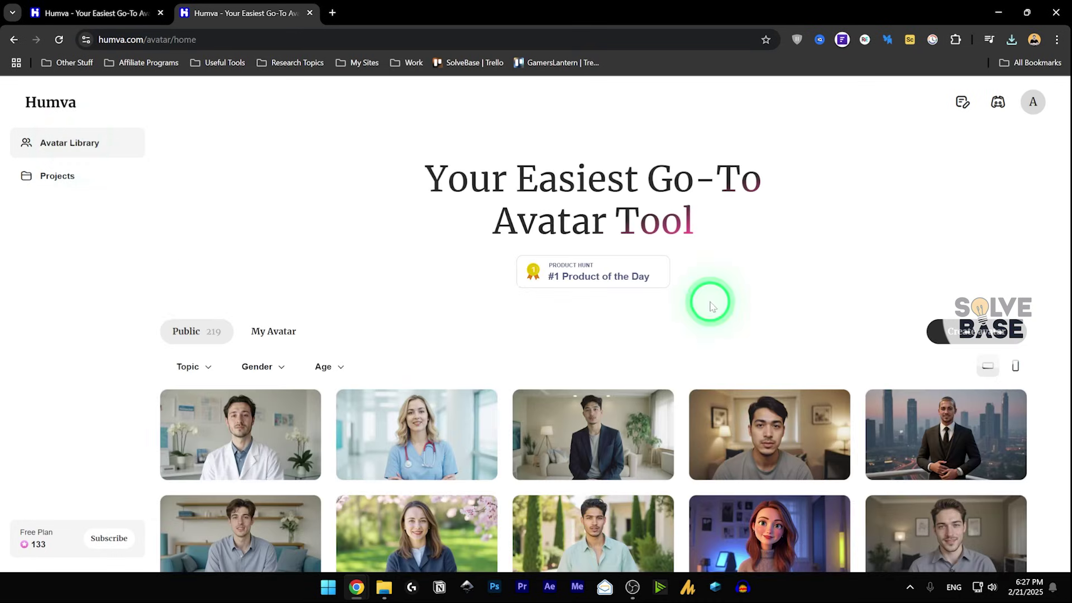
{"action": "left_click", "coordinate": [272, 330]}
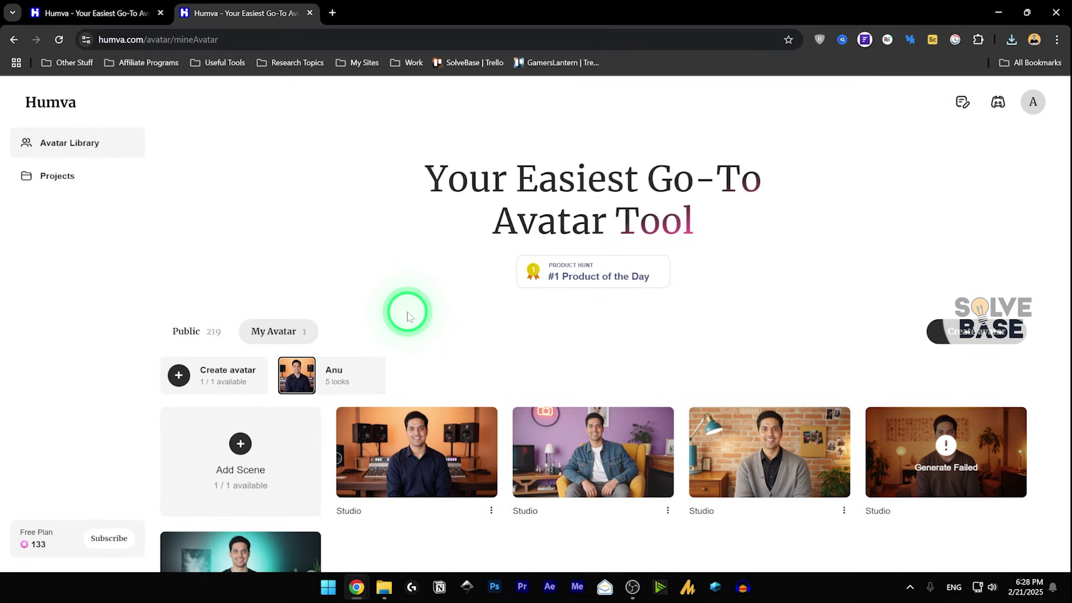
{"action": "left_click", "coordinate": [993, 335]}
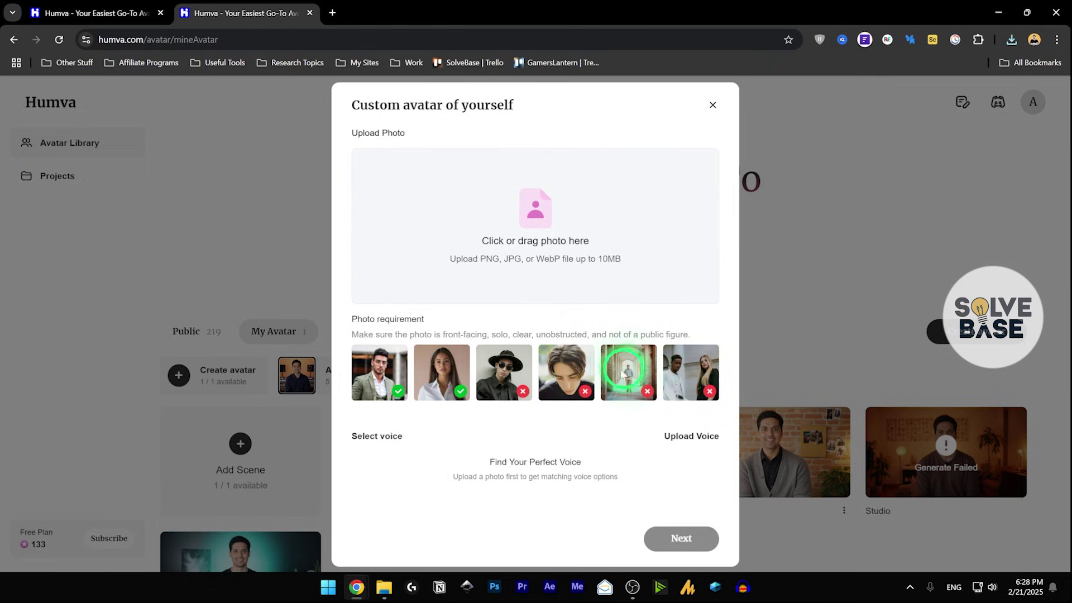
Upload a front-facing portrait photo for the custom avatar and switch to Smart Match Voice, closing the form without submitting it
{"action": "left_click", "coordinate": [544, 247]}
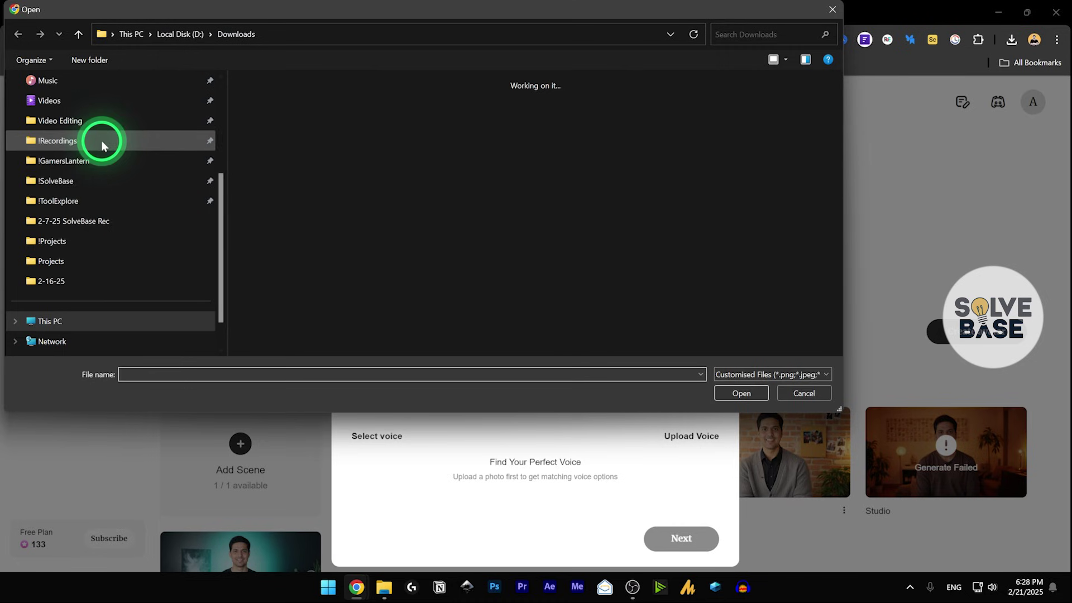
{"action": "scroll", "coordinate": [101, 140], "scroll_direction": "up", "scroll_amount": 3}
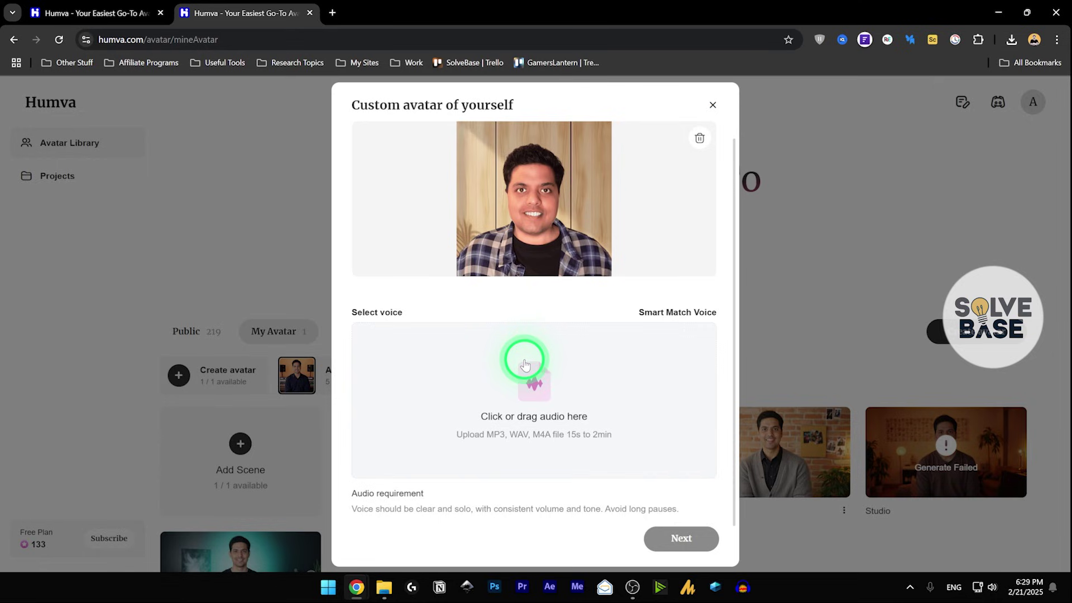
{"action": "left_click", "coordinate": [659, 317]}
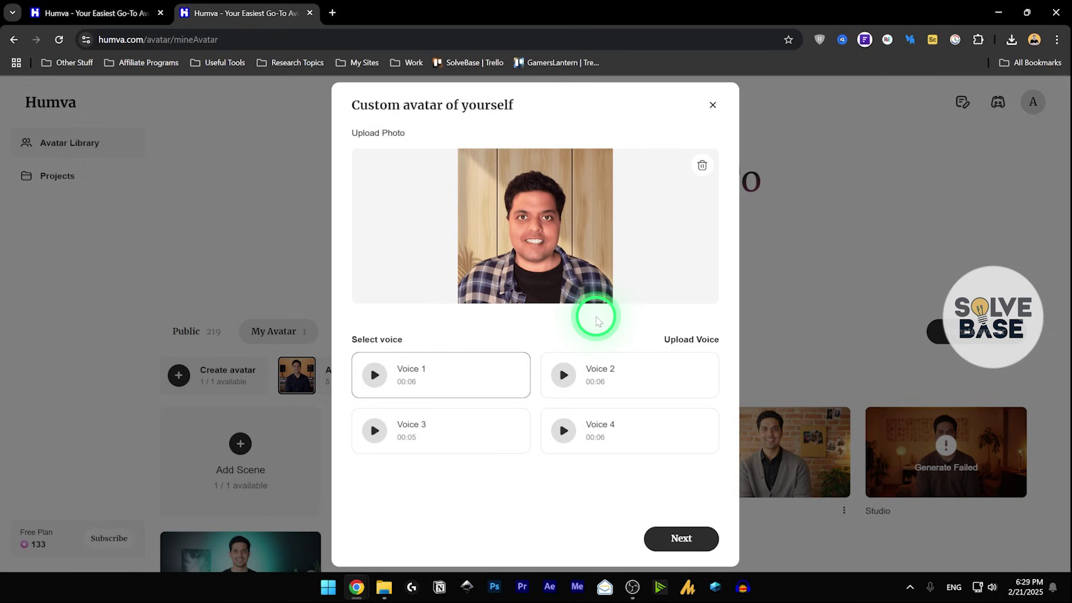
{"action": "left_click", "coordinate": [713, 105]}
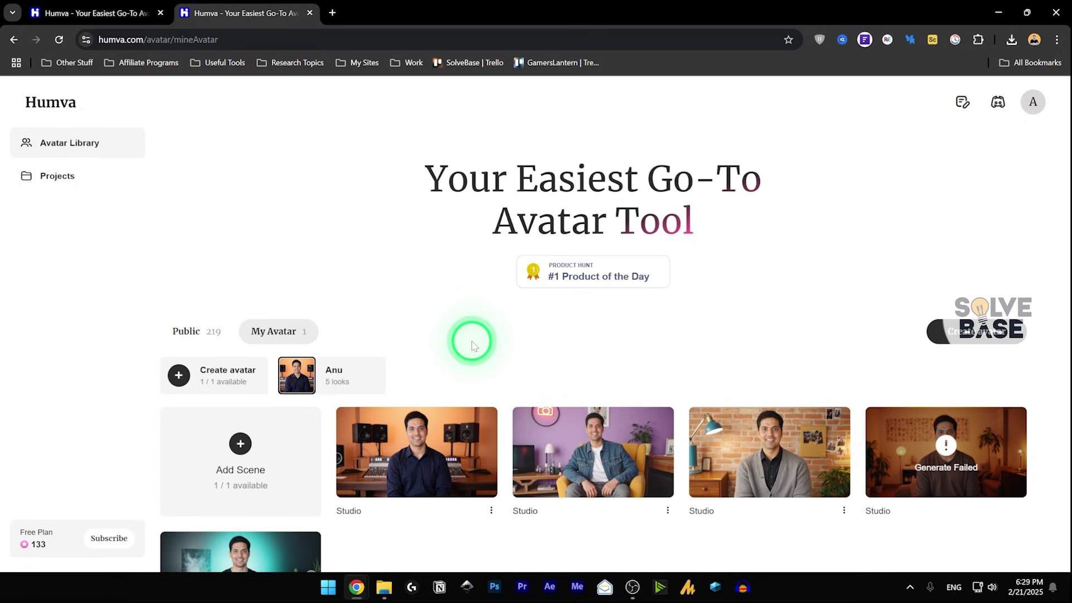
Open the personal avatar scene with the studio speakers in the editor, play its preview, and return to the personal avatars
{"action": "scroll", "coordinate": [455, 363], "scroll_direction": "down", "scroll_amount": 1}
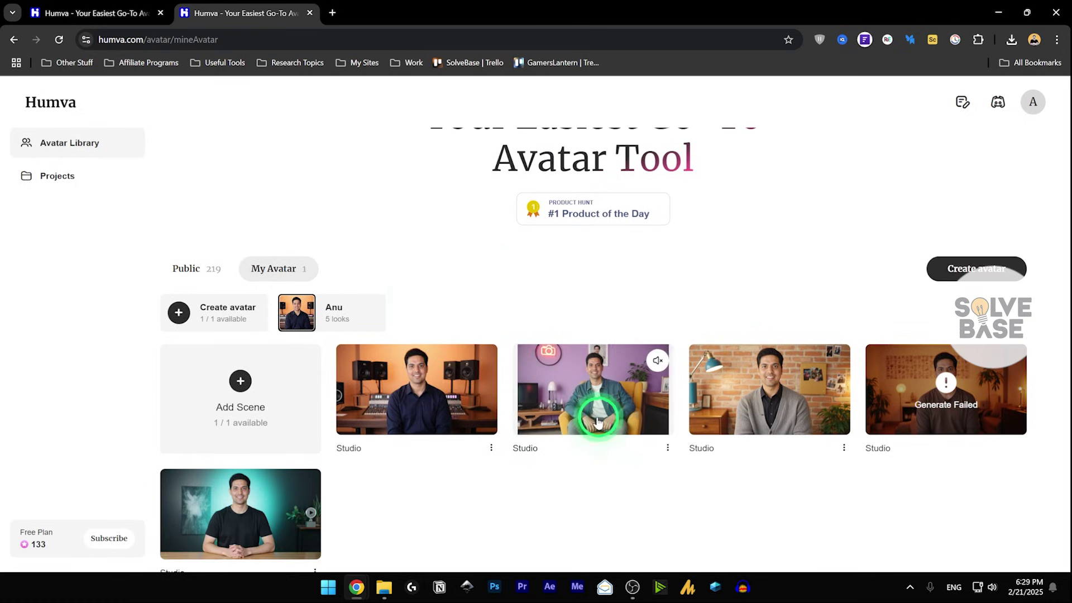
{"action": "scroll", "coordinate": [597, 421], "scroll_direction": "down", "scroll_amount": 1}
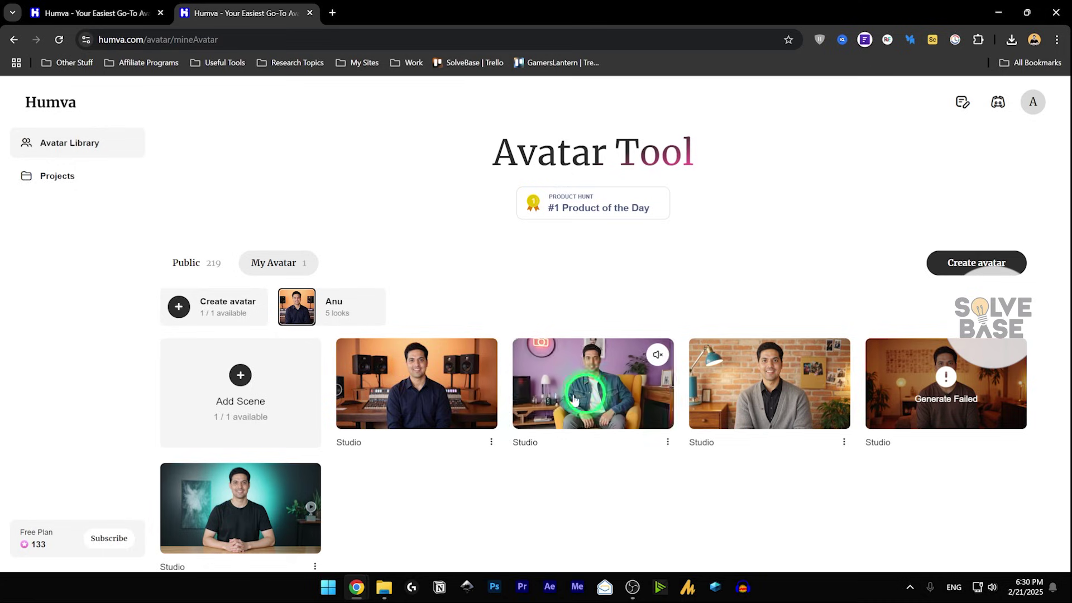
{"action": "left_click", "coordinate": [418, 394]}
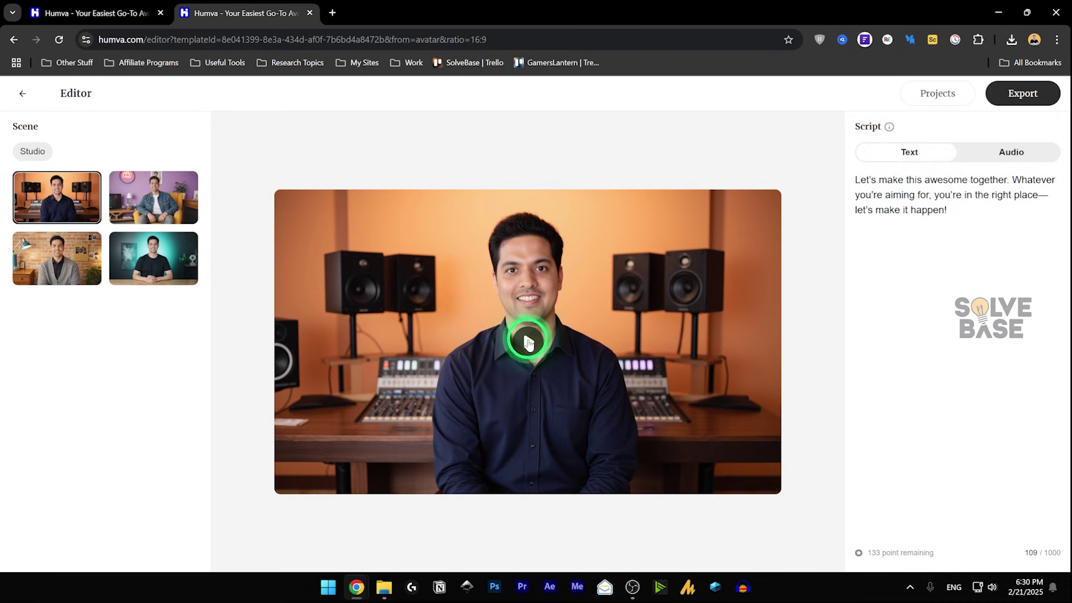
{"action": "left_click", "coordinate": [529, 343]}
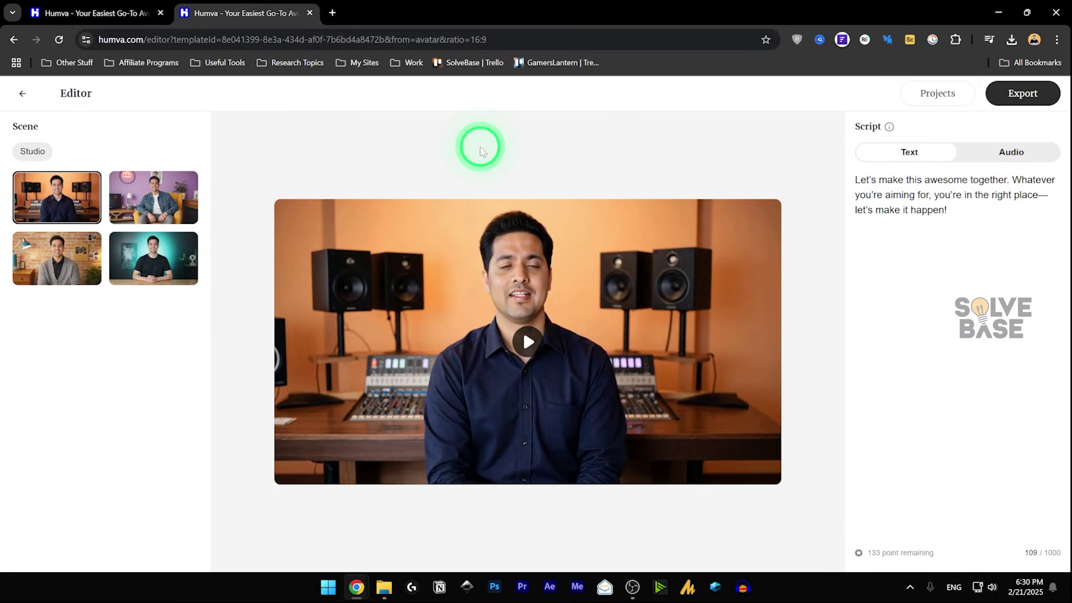
{"action": "left_click", "coordinate": [22, 94]}
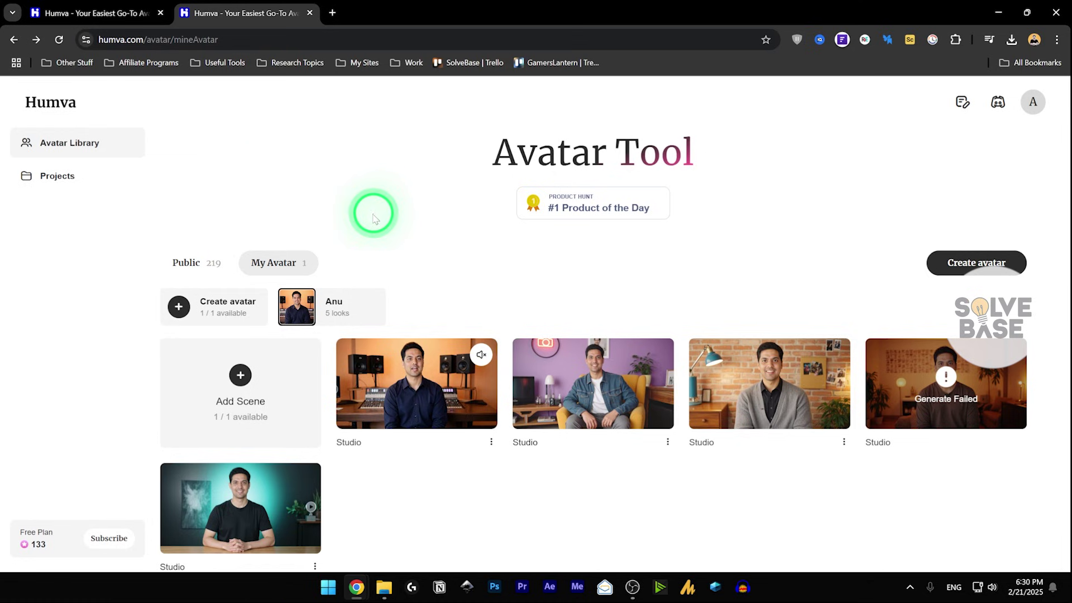
Open the subscription plans, compare the monthly and annual prices, and close the plans page
{"action": "left_click", "coordinate": [112, 538]}
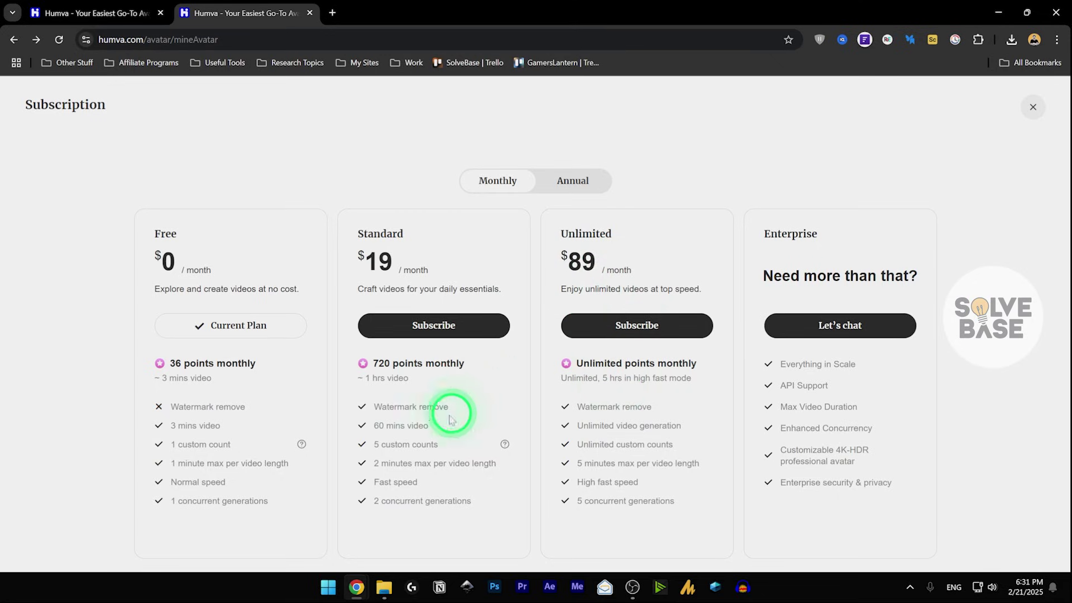
{"action": "left_click", "coordinate": [587, 178]}
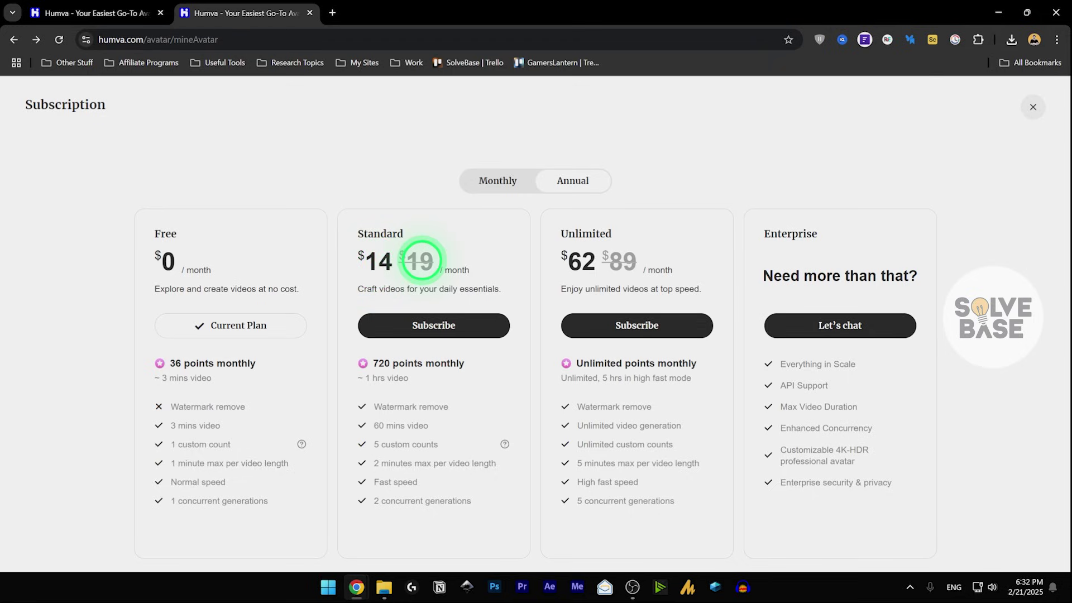
{"action": "left_click", "coordinate": [514, 180]}
{"action": "double_click", "coordinate": [570, 180]}
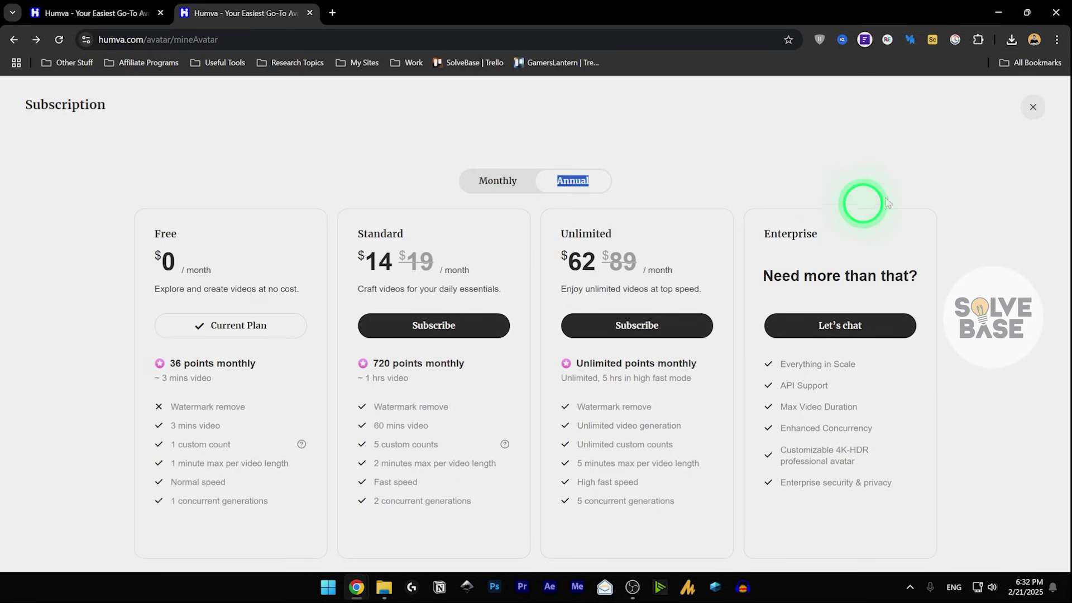
{"action": "left_click", "coordinate": [1033, 106]}
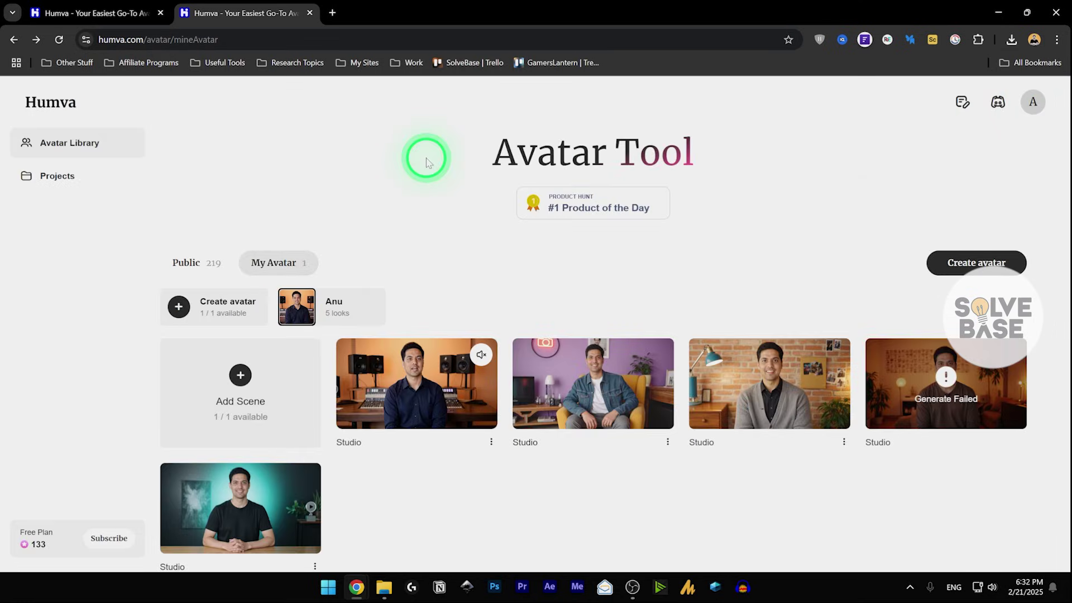